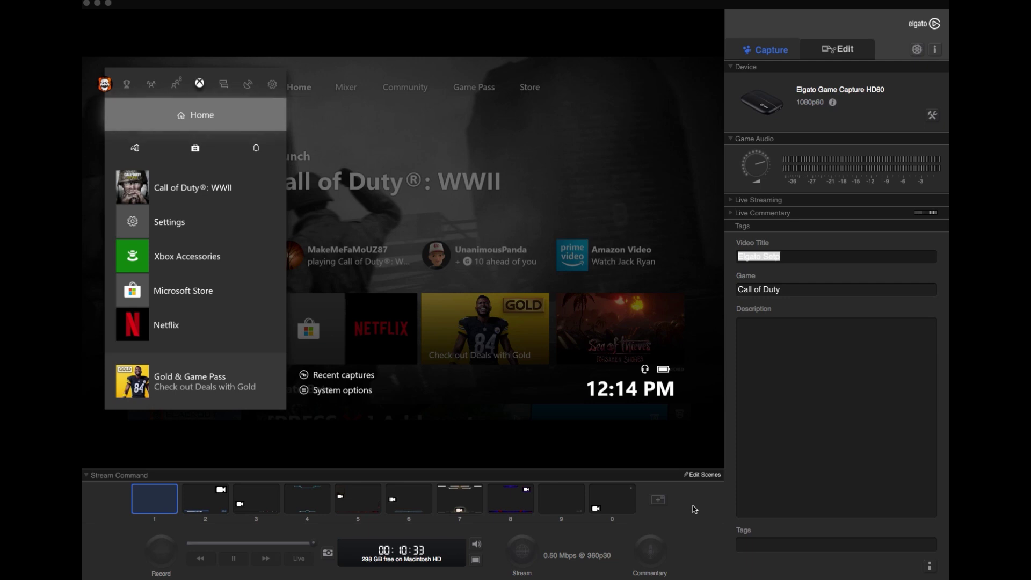
Step: Keep the HD60 capture profile at HD 1080 with 60 fps allowed, and show its audio settings
left_click(932, 116)
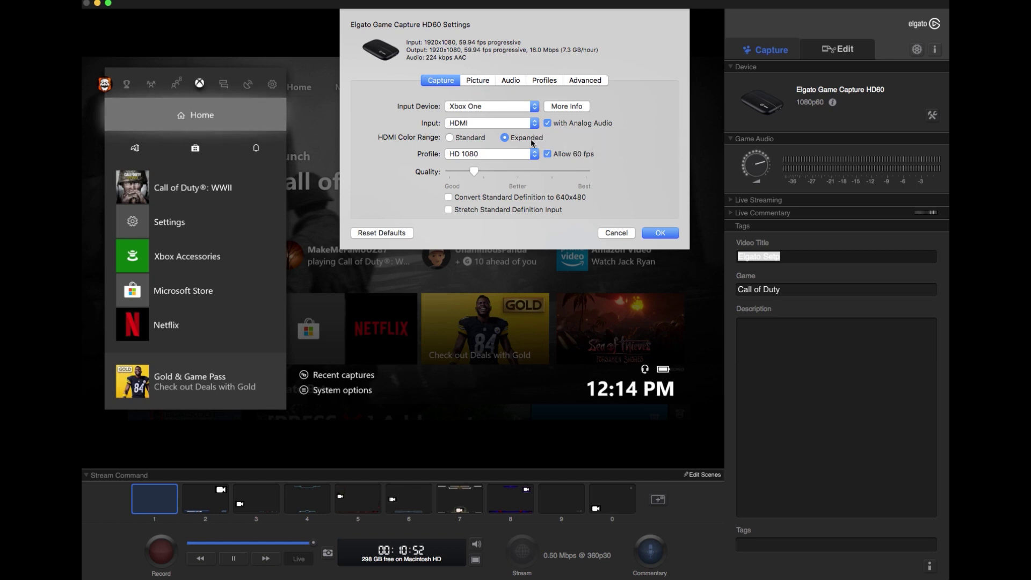
left_click(522, 150)
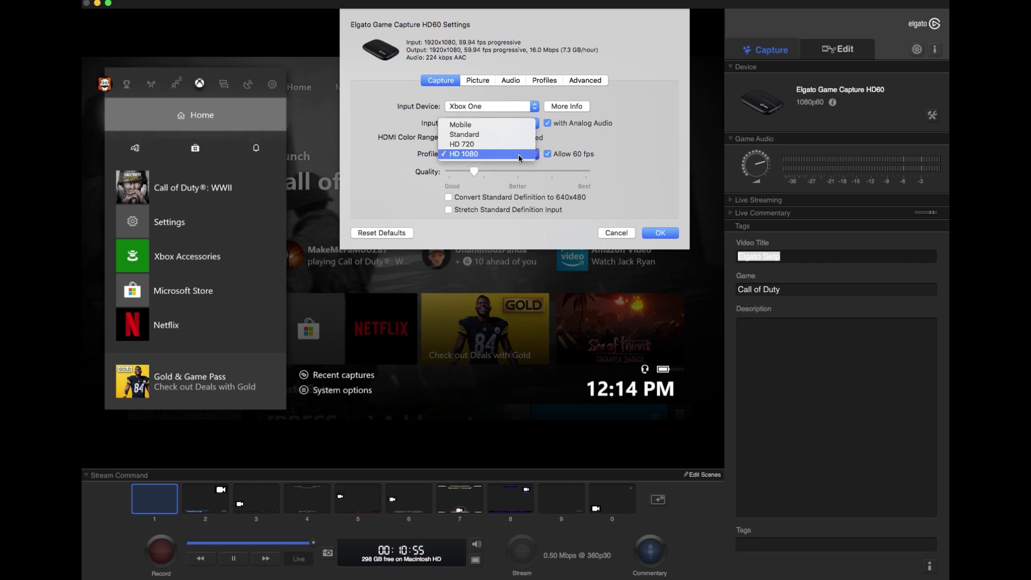
left_click(518, 154)
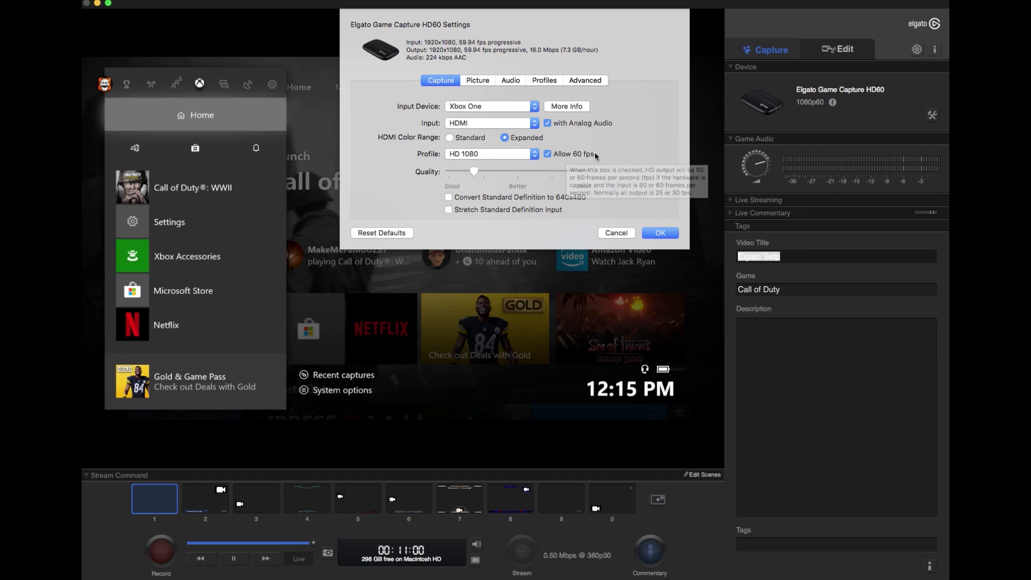
left_click(511, 82)
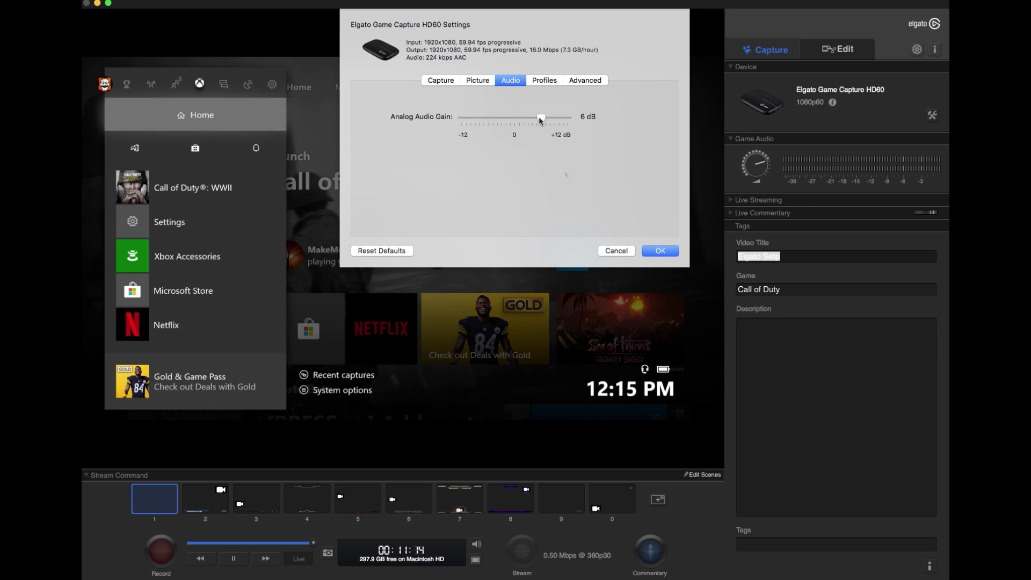
Step: Confirm the HD60 settings with Analog Audio Gain left at 6 dB
left_click(660, 251)
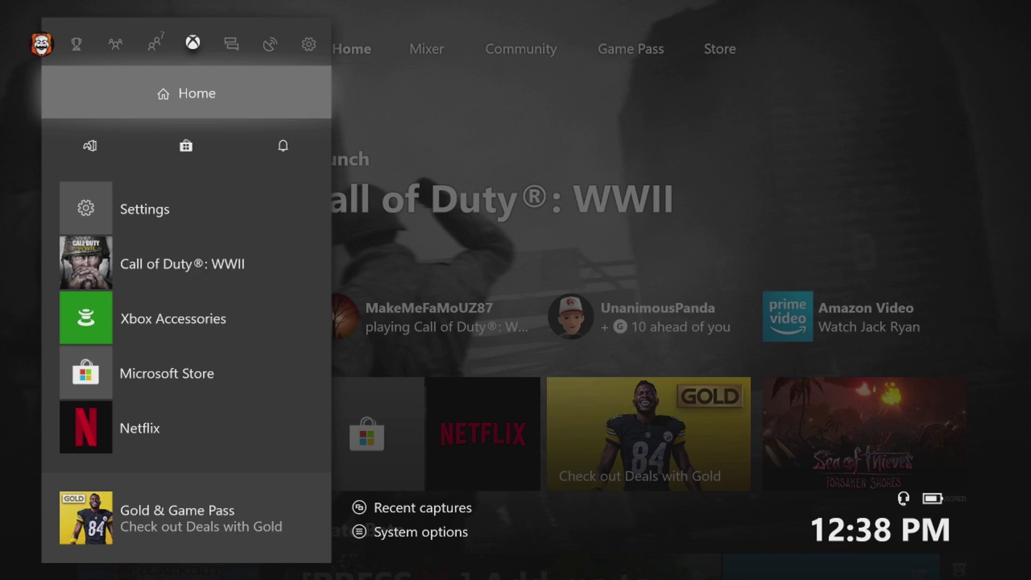
key("Down")
key("Down")
key("Return")
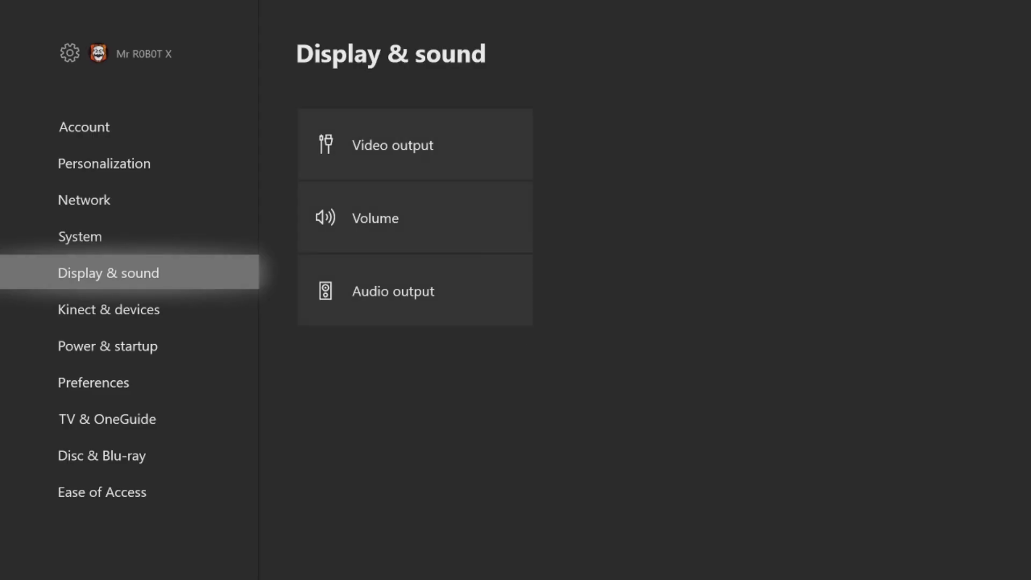
key("Right")
key("Down")
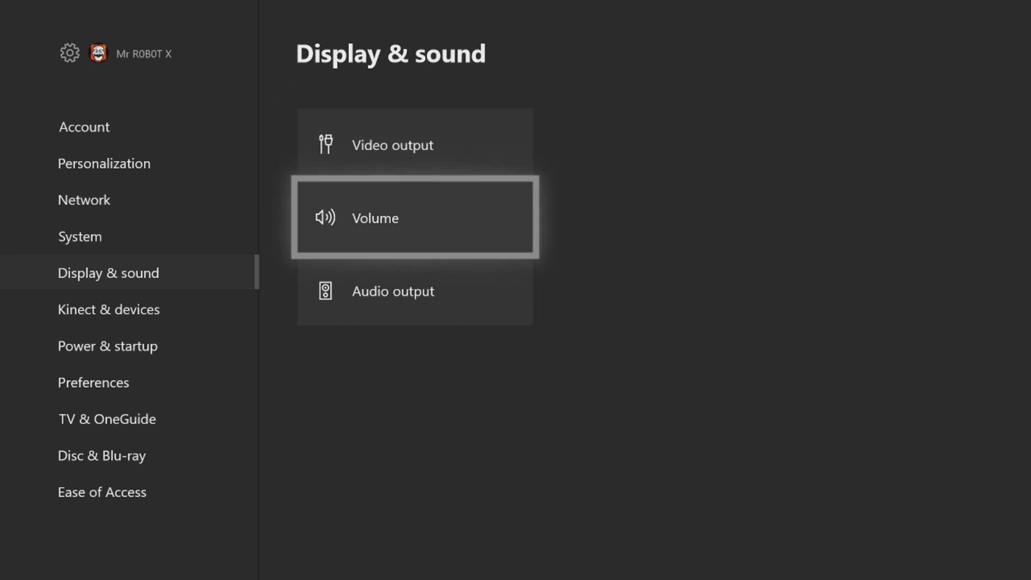
key("Return")
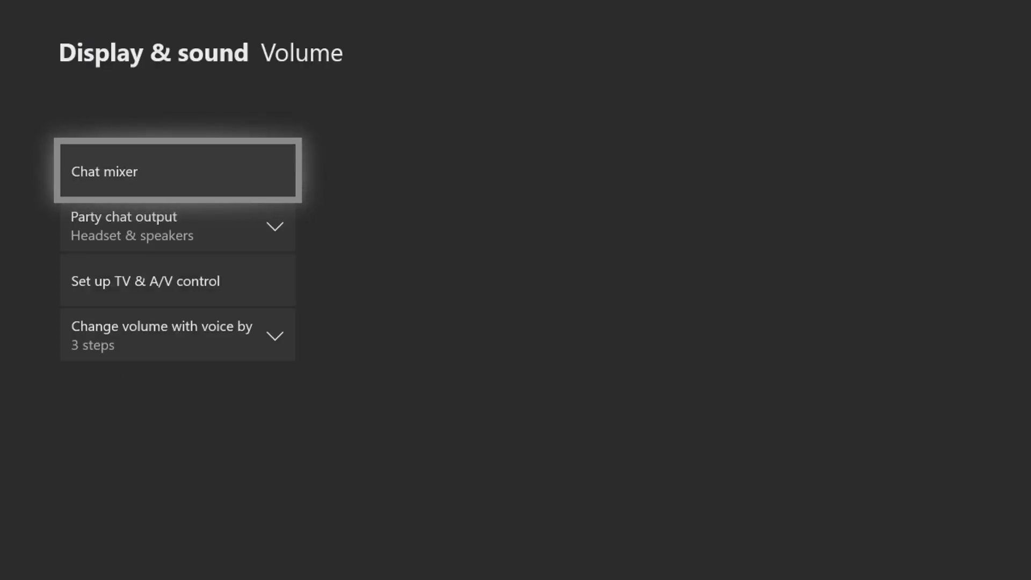
key("Return")
key("Down")
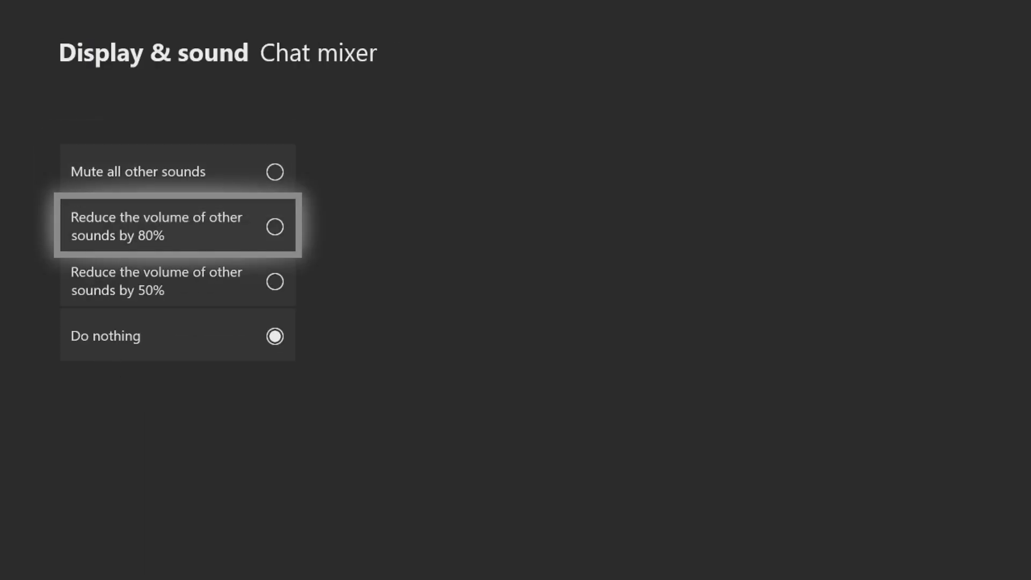
key("Down")
key("Down")
key("Escape")
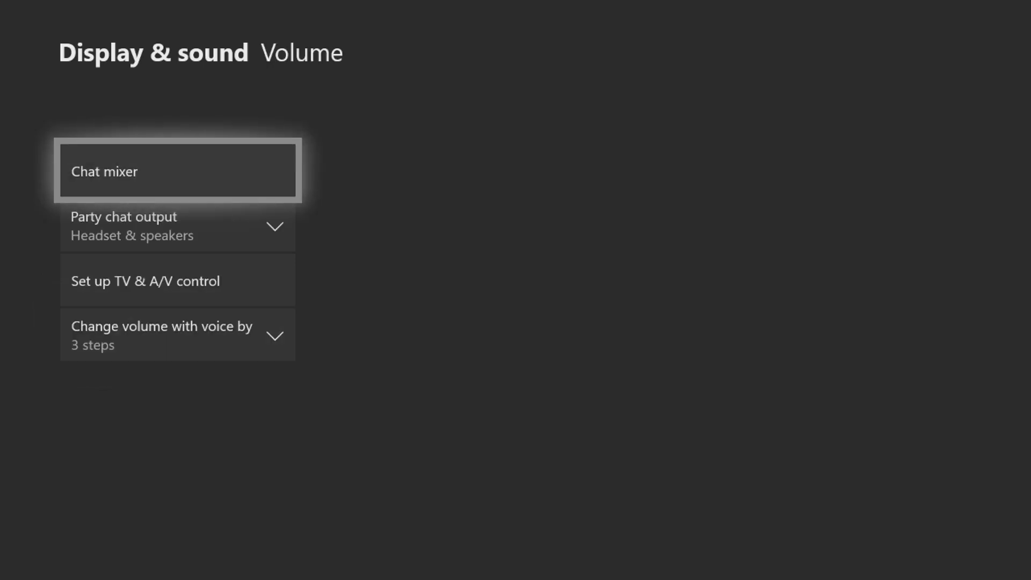
key("Down")
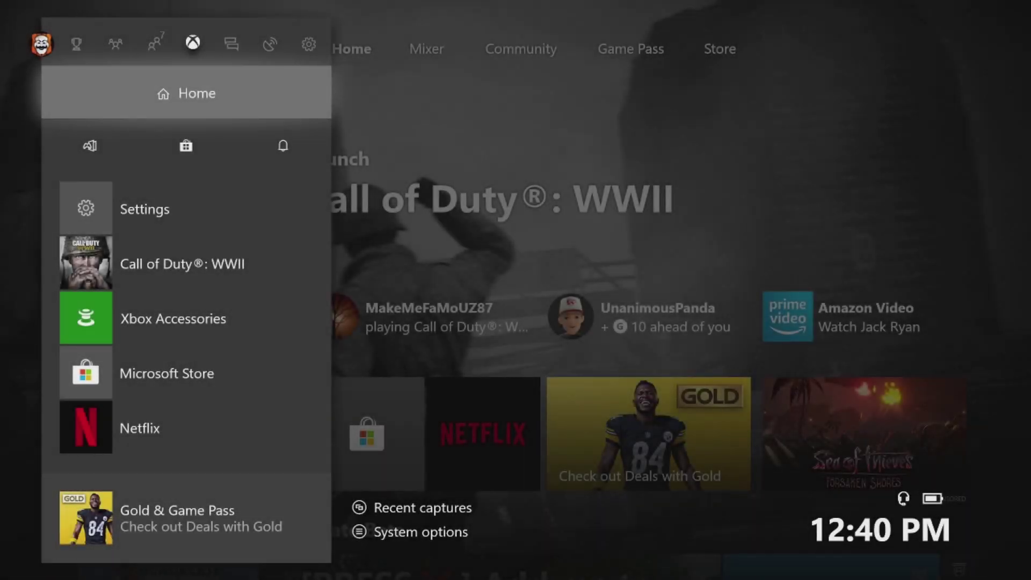
Step: Open the headset Audio panel from the guide's System section
key("Right")
key("Right")
key("Right")
key("Down")
key("Down")
key("Return")
Step: Step through the headset volume, chat mixer and mic monitoring levels
key("Down")
key("Down")
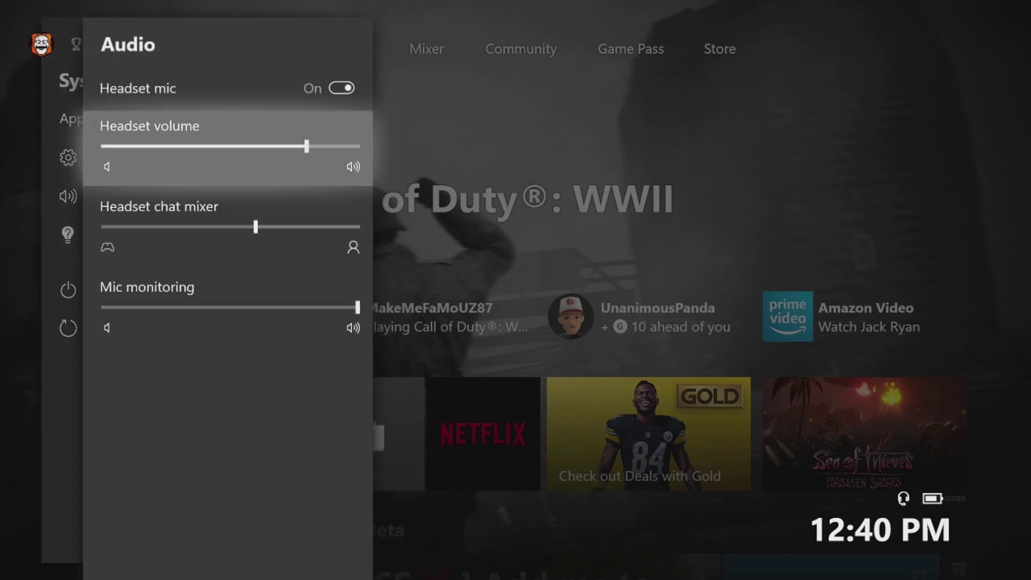
key("Up")
key("Down")
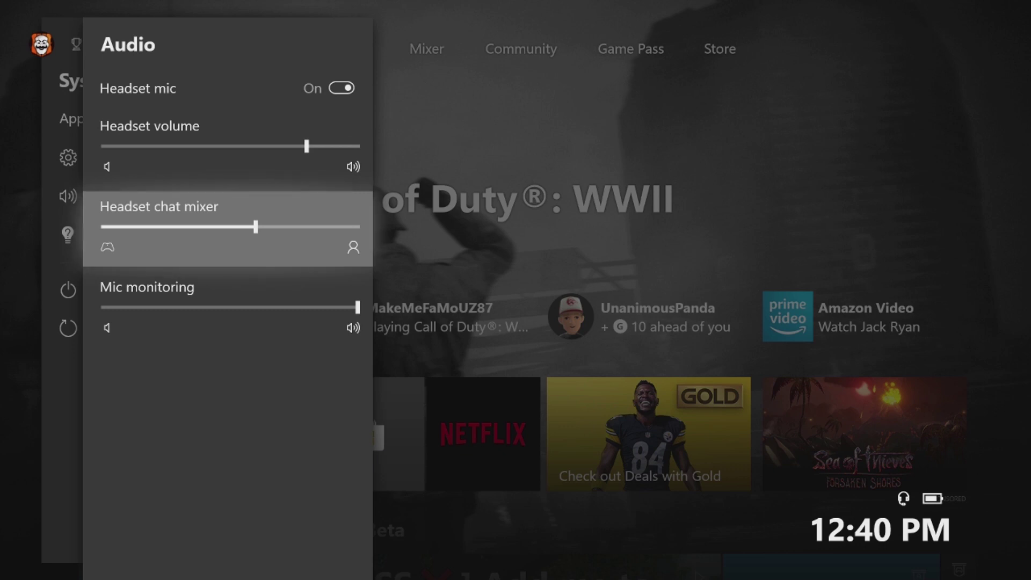
key("Up")
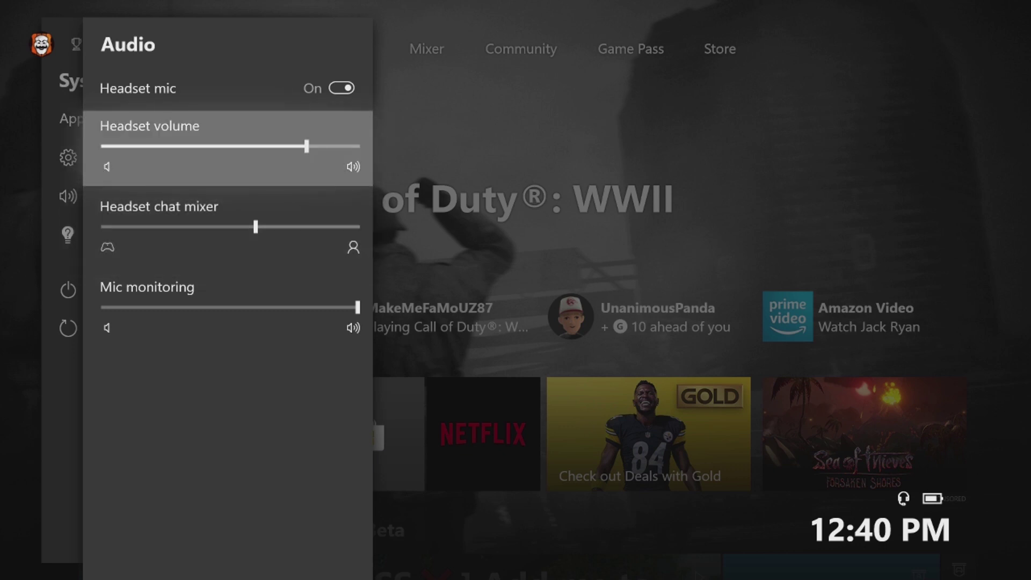
key("Down")
key("Down")
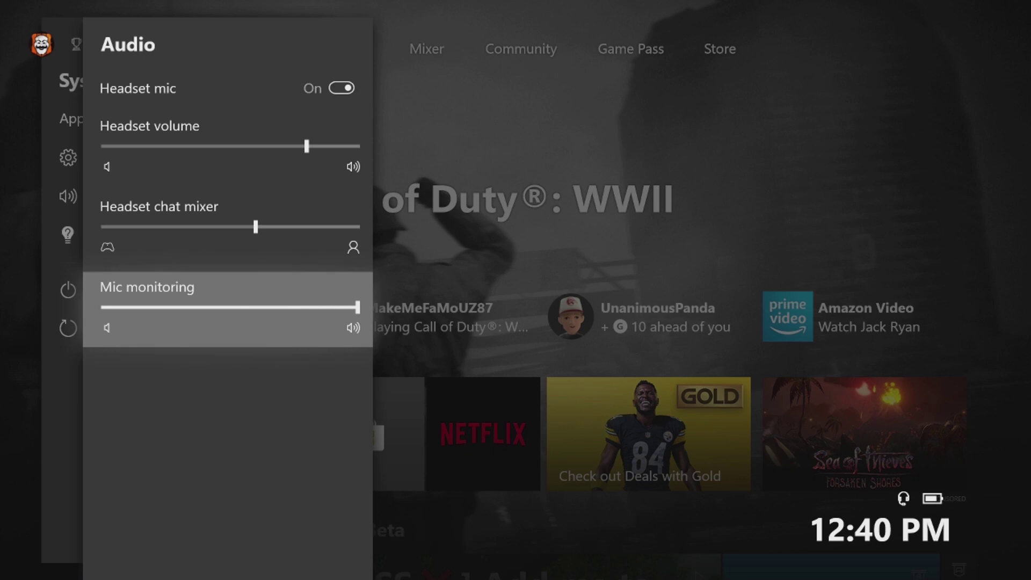